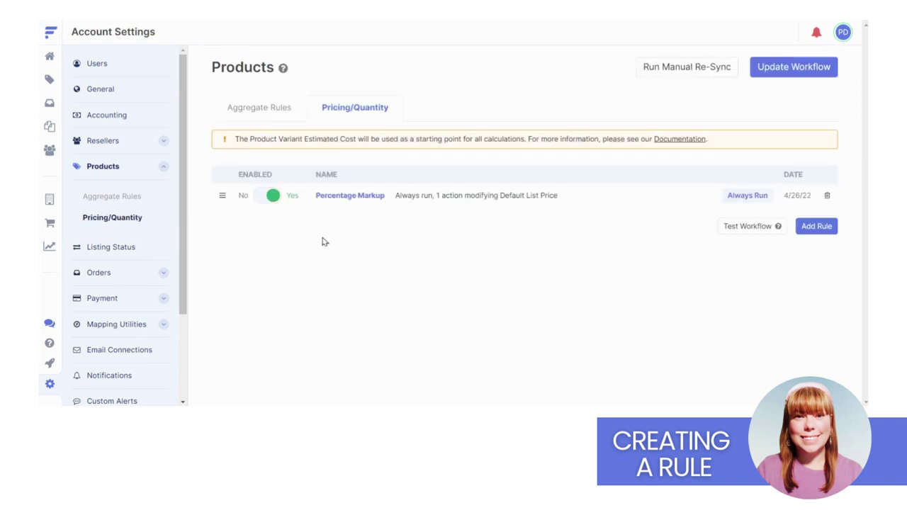
- Review the conditions and actions of the existing Percentage Markup rule and return to the rule list
click(369, 200)
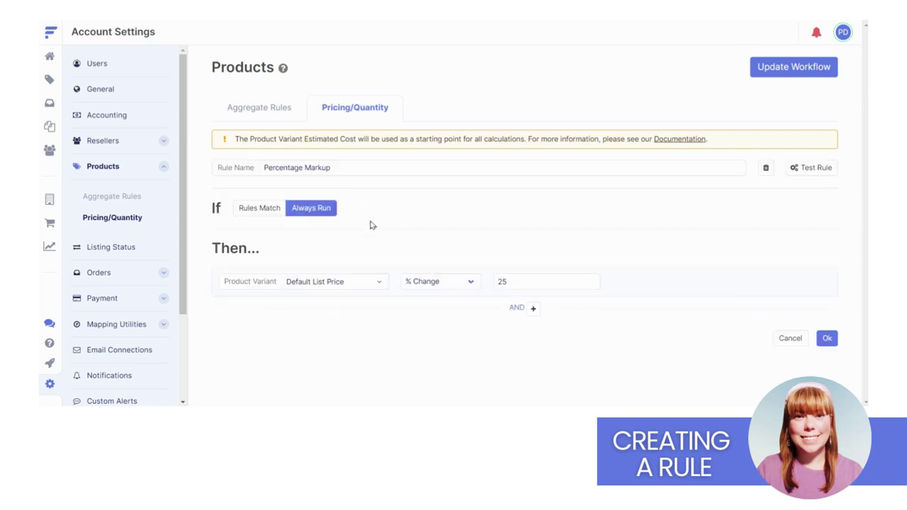
click(310, 213)
click(826, 338)
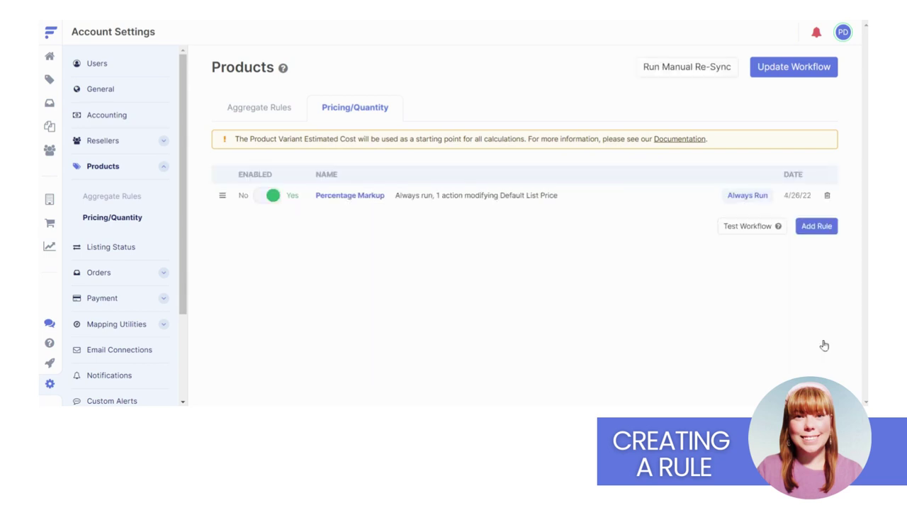
- Add a conditional pricing rule named MAP Protection that runs when its rules match
click(818, 228)
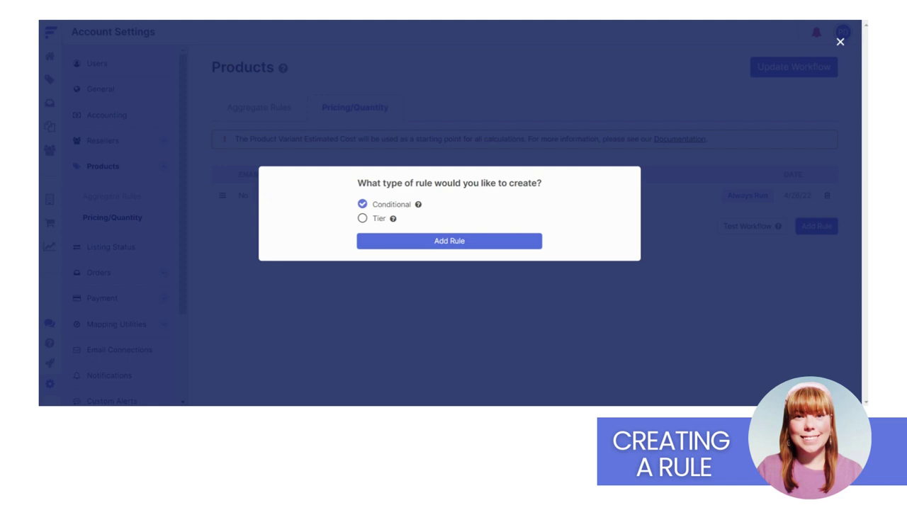
click(362, 208)
click(447, 245)
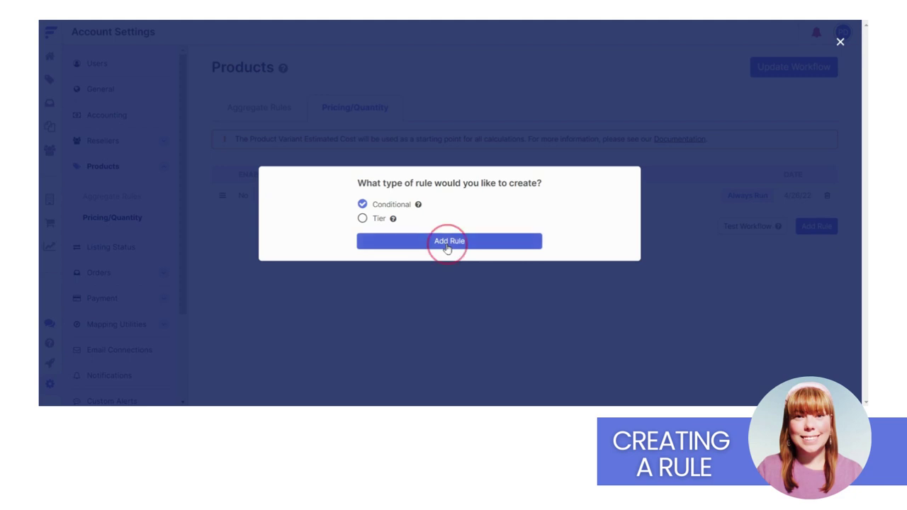
drag(314, 167, 220, 165)
key(BackSpace)
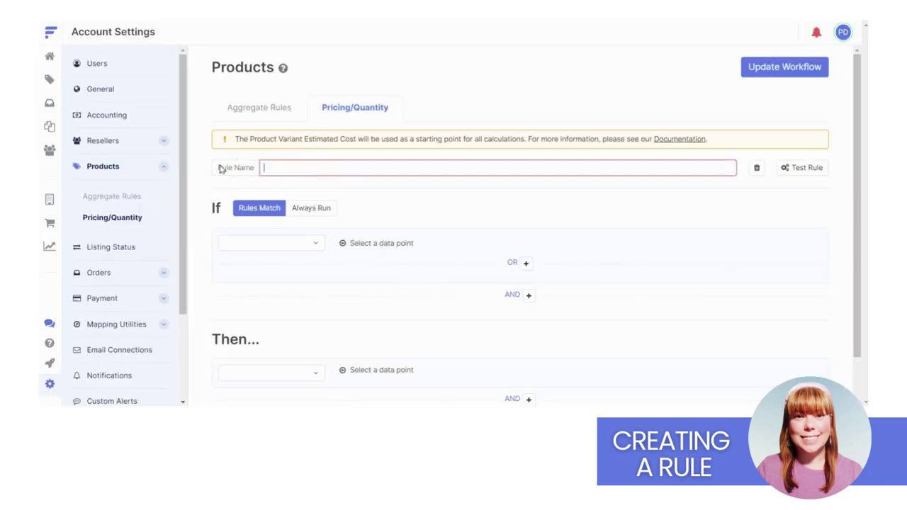
text(MAP Protection)
click(262, 215)
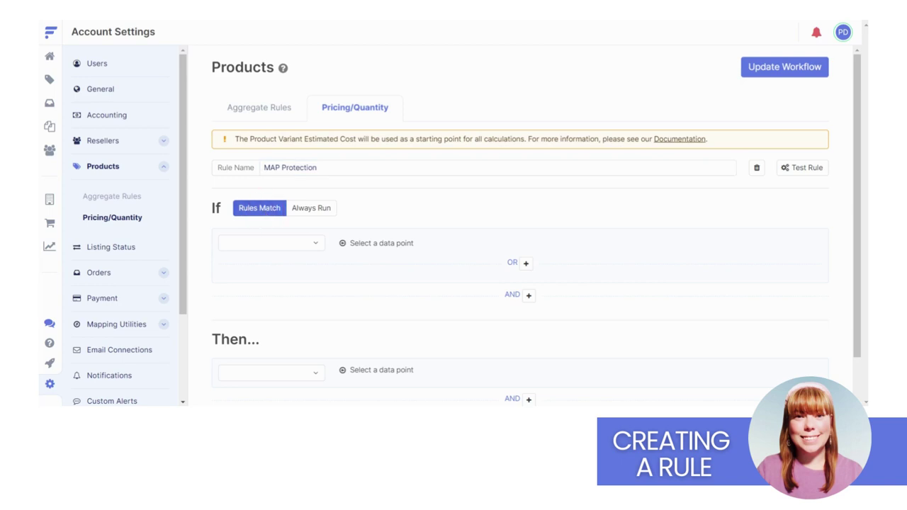
- Set the rule's first condition to require that the product variant's MAP exists
click(263, 243)
text(map)
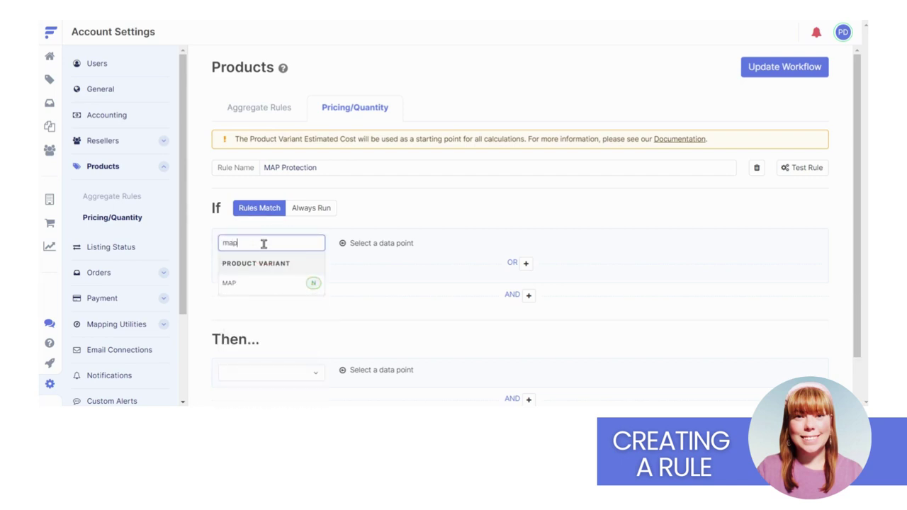
click(288, 285)
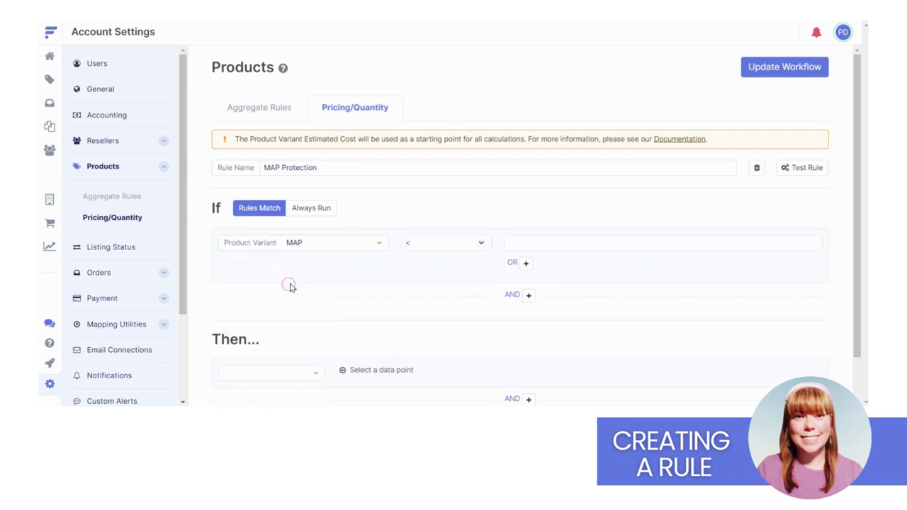
click(440, 244)
click(441, 183)
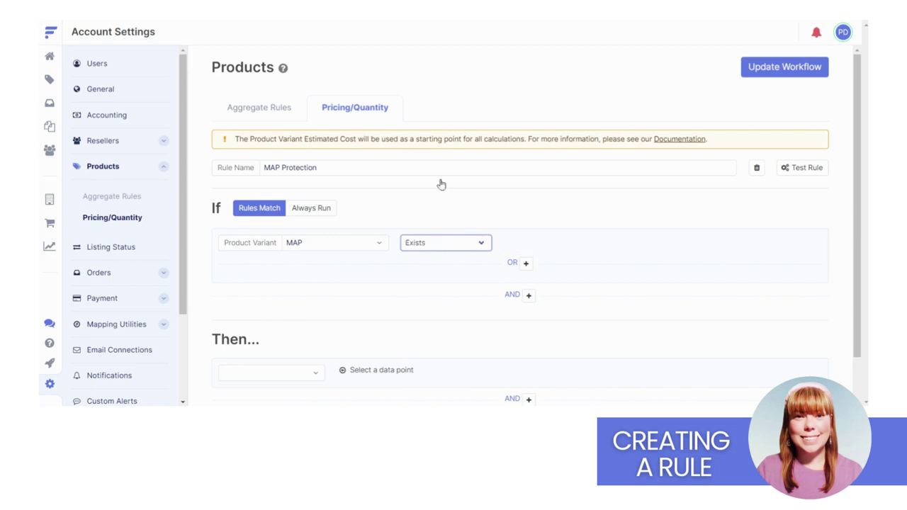
- Add an AND condition requiring the variant's Default List Price to be less than the MAP field
click(507, 296)
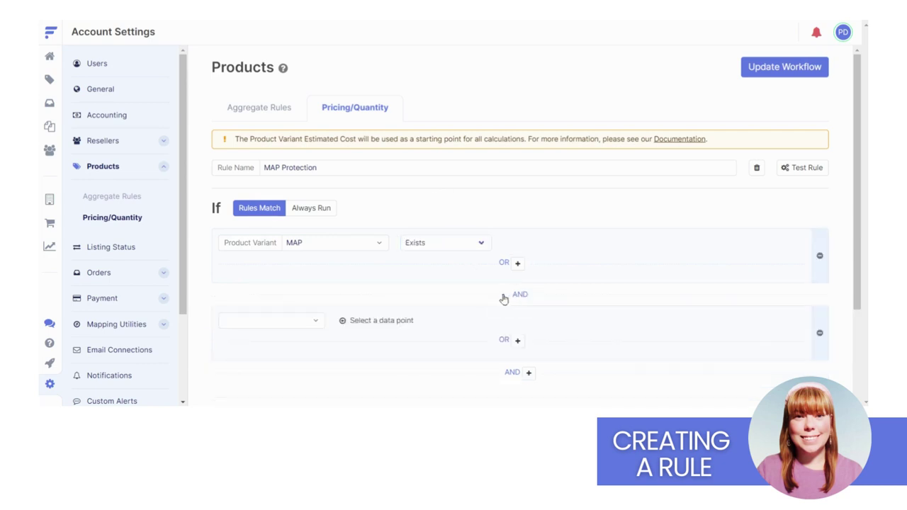
click(280, 319)
text(defau)
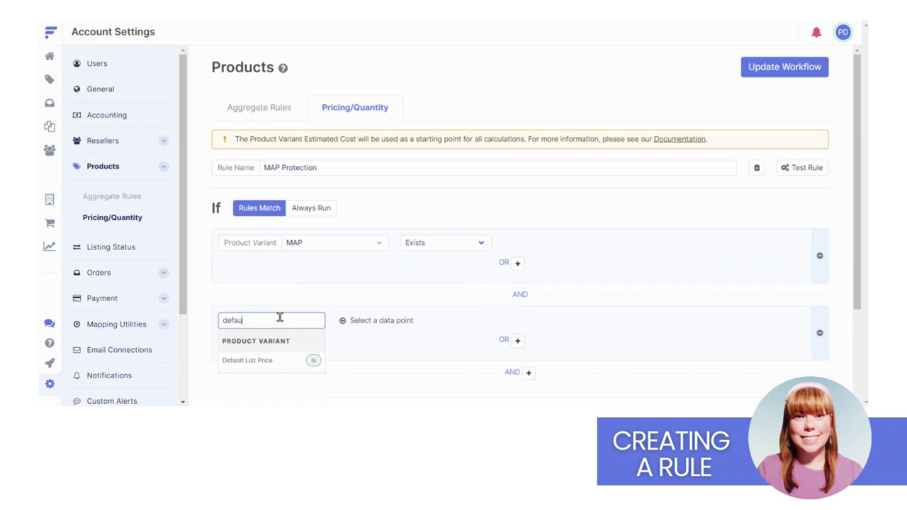
click(282, 361)
click(438, 320)
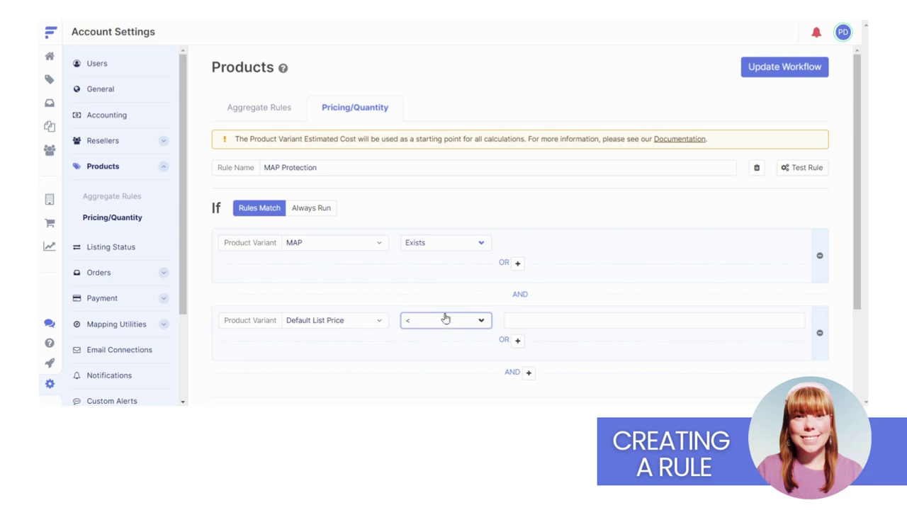
click(479, 295)
click(543, 314)
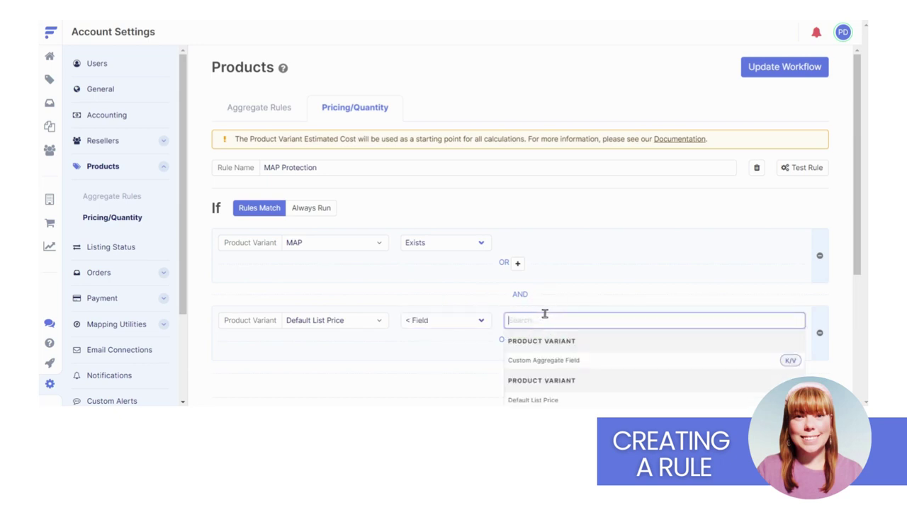
text(map)
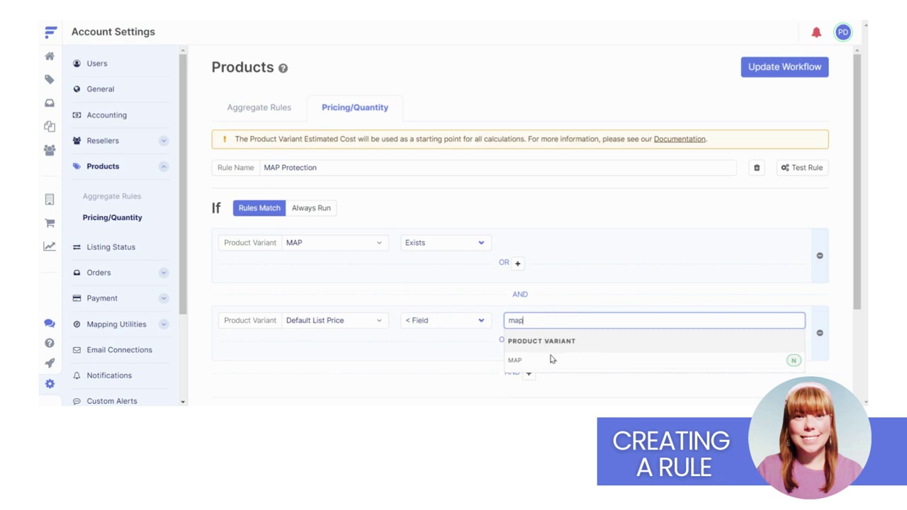
click(574, 359)
- Define the rule's action so that Default List Price is set to the product variant's MAP field
drag(856, 269, 863, 365)
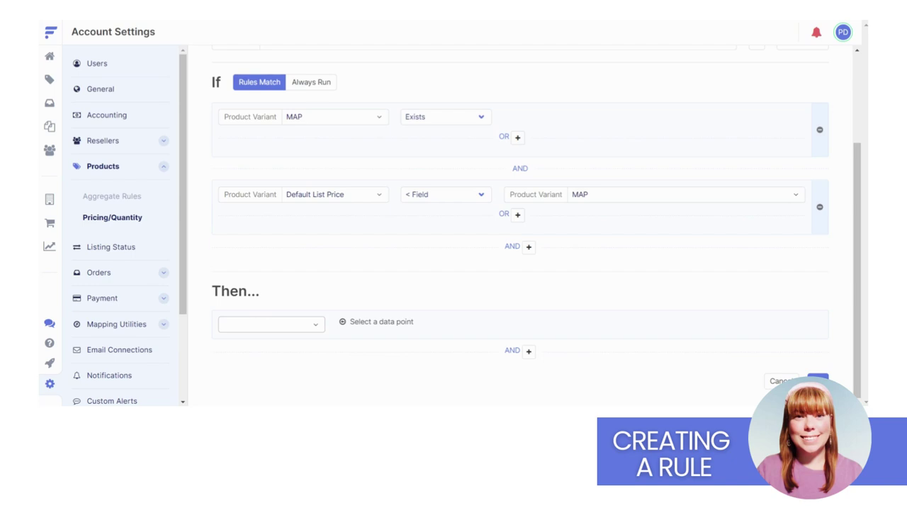
click(259, 324)
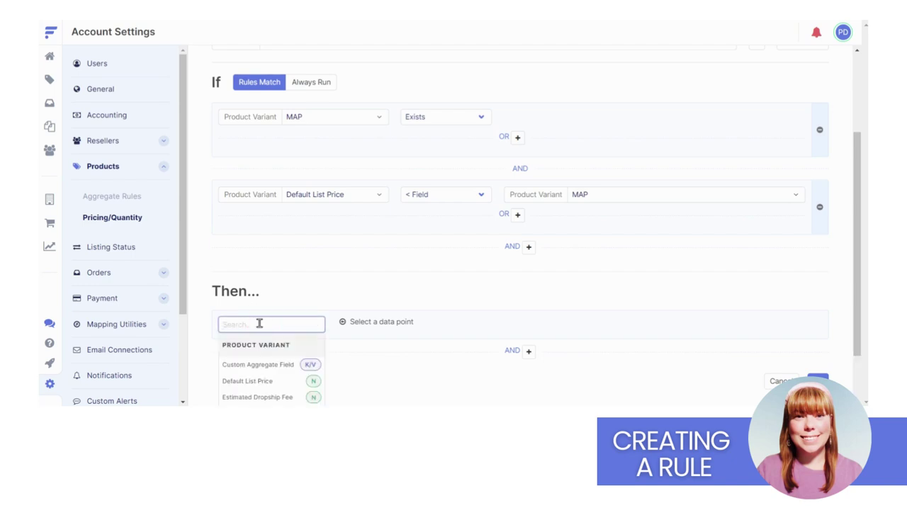
click(256, 382)
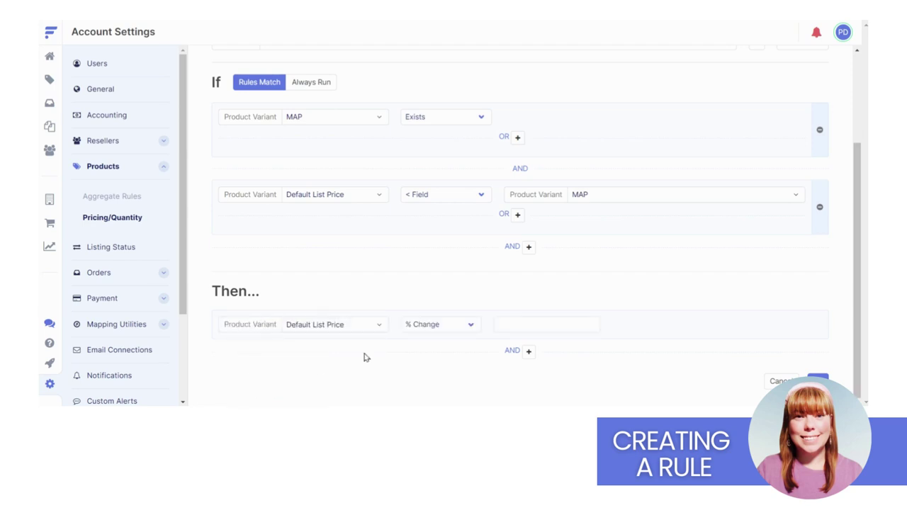
click(436, 322)
click(445, 297)
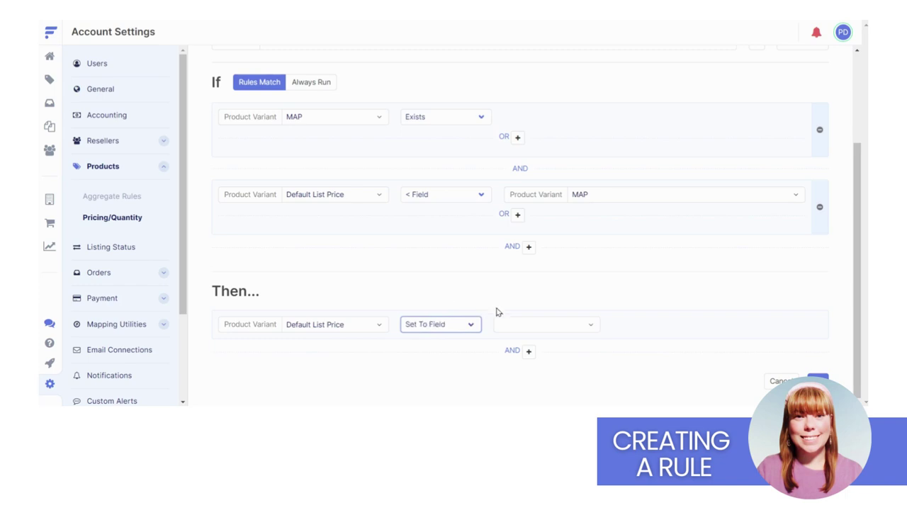
click(518, 323)
text(MAP)
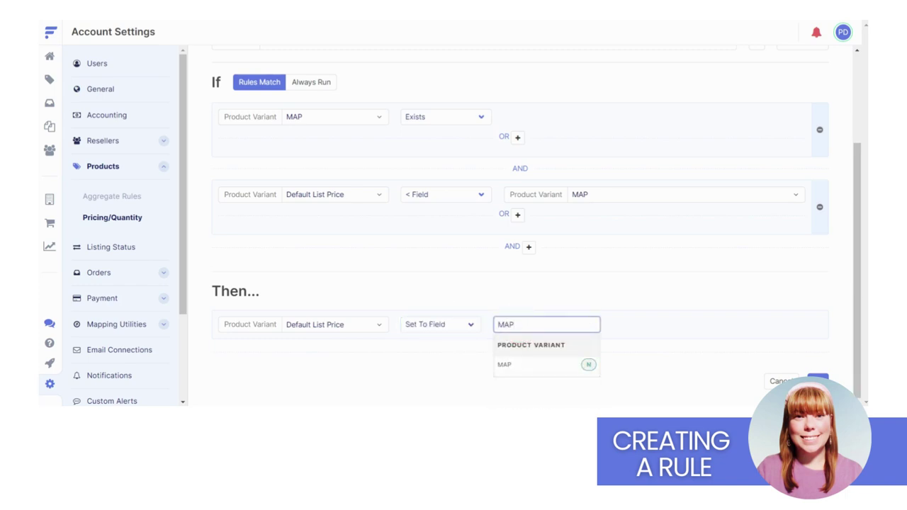
click(531, 365)
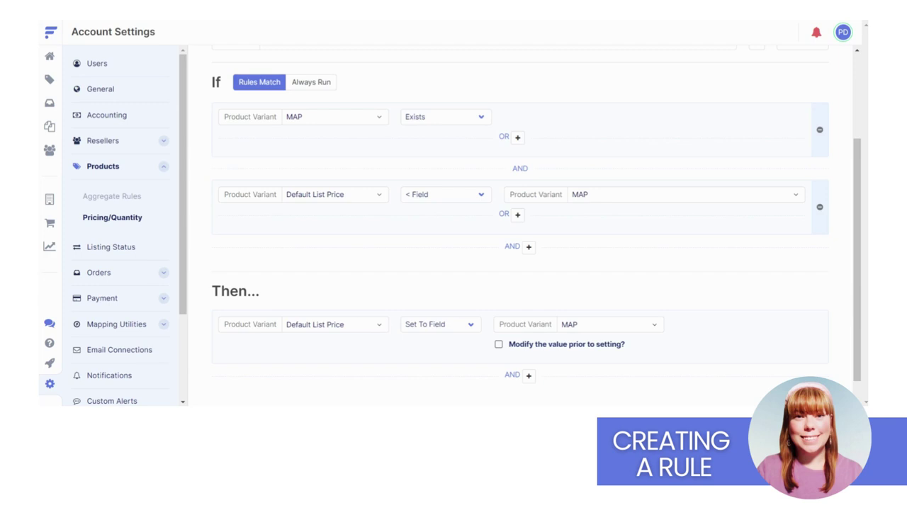
- Save the pricing workflow with a product re-sync, and accept the MAP Protection rule to return to the rule list
scroll(854, 305, up, 3)
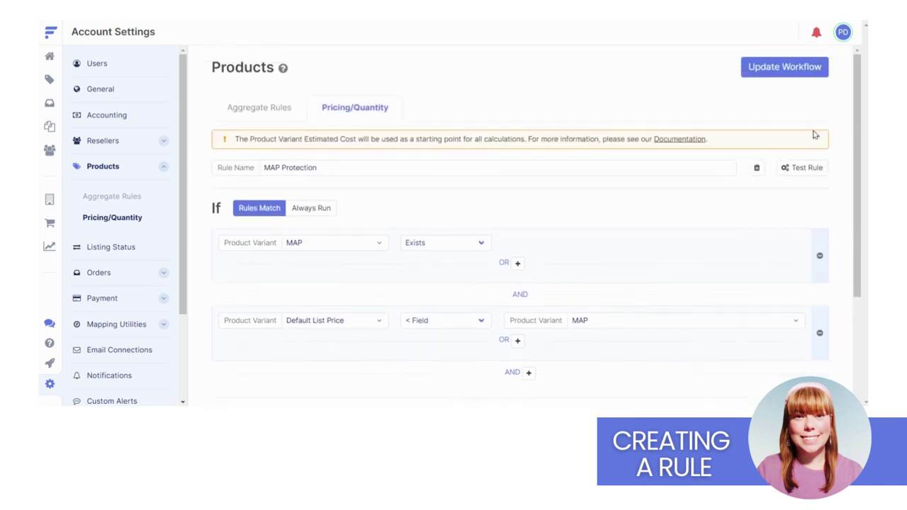
click(774, 69)
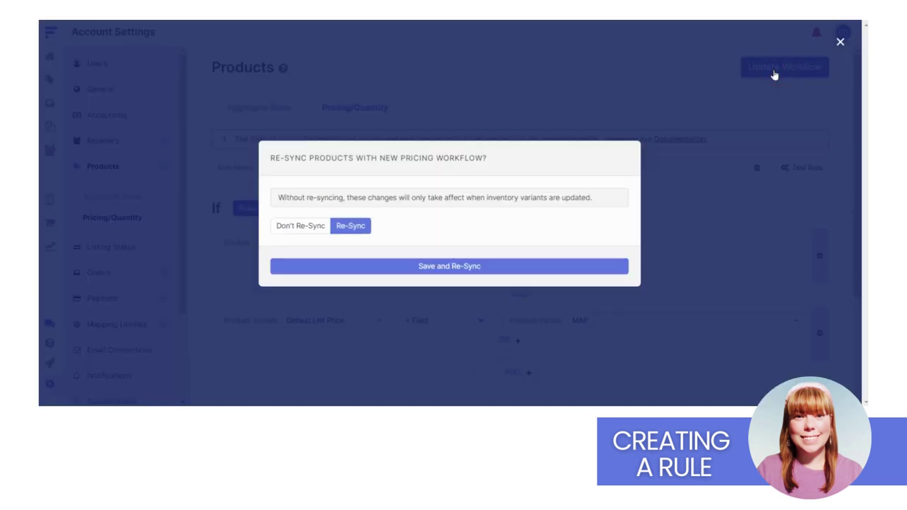
click(443, 268)
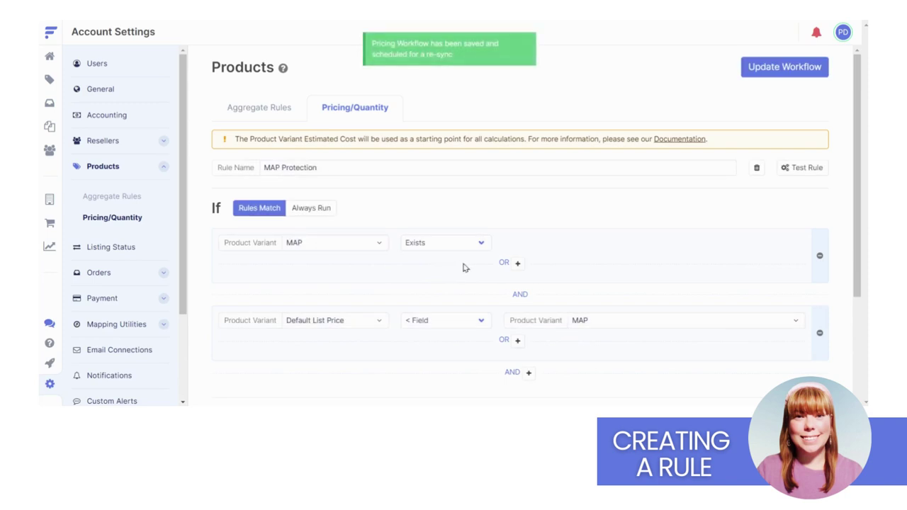
scroll(776, 311, down, 1)
scroll(776, 311, down, 3)
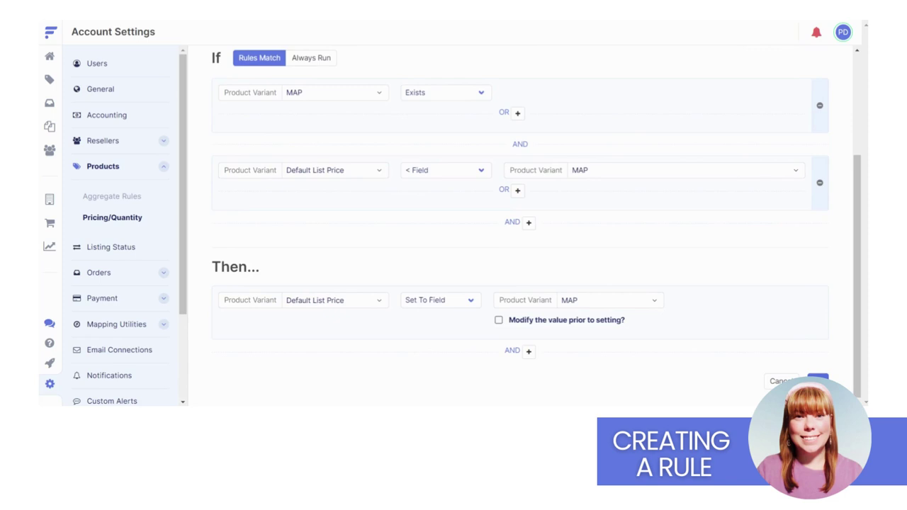
click(817, 381)
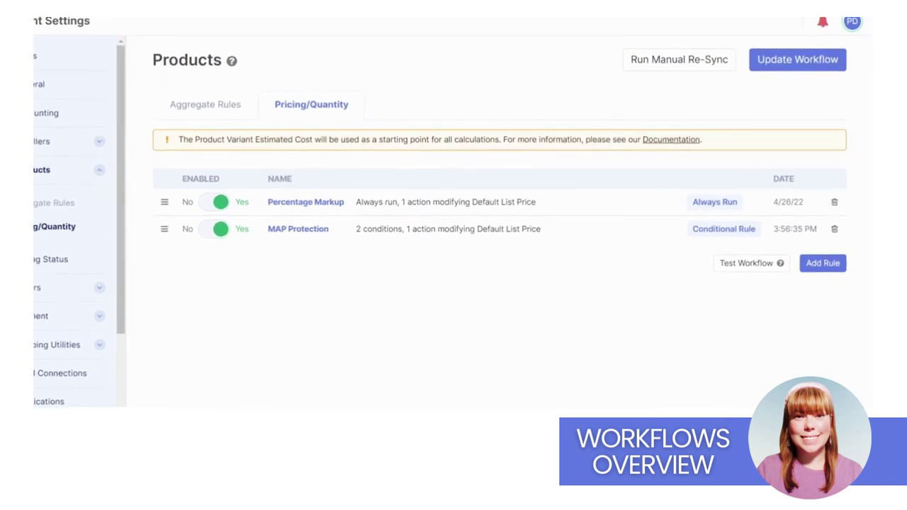
- Move the MAP Protection rule above Percentage Markup, and disable the Percentage Markup rule
drag(91, 243, 89, 210)
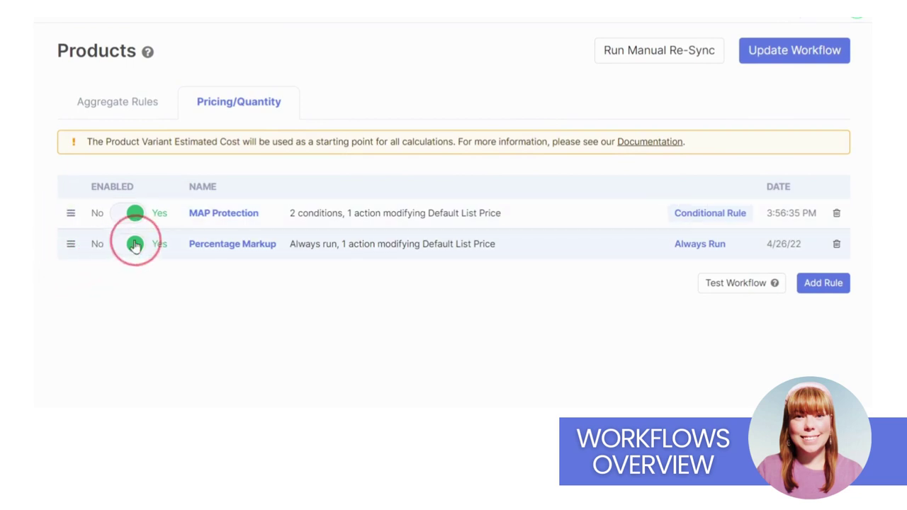
click(134, 244)
click(135, 245)
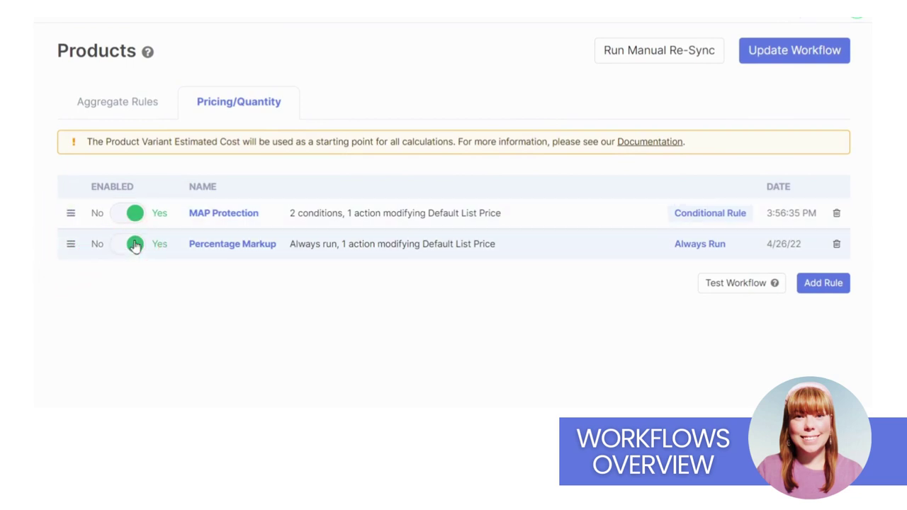
click(134, 245)
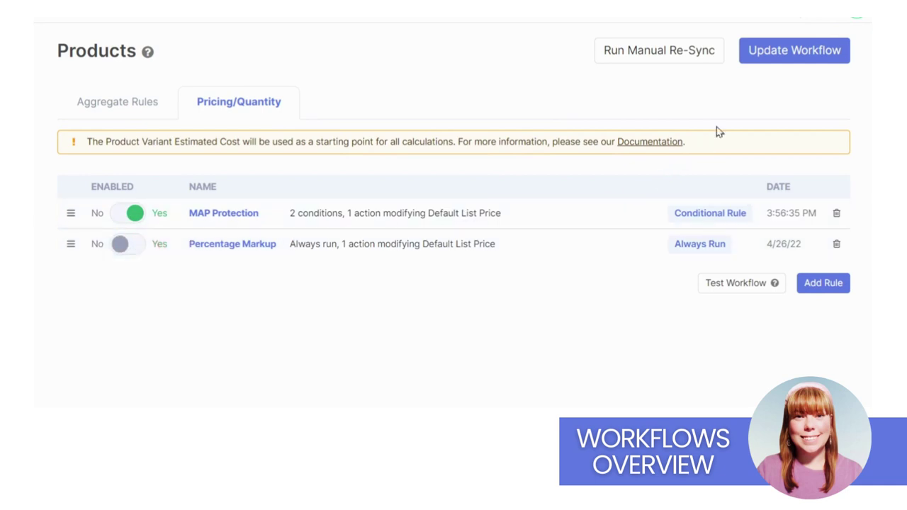
- Save the reordered pricing workflow and re-sync the products with it
click(795, 54)
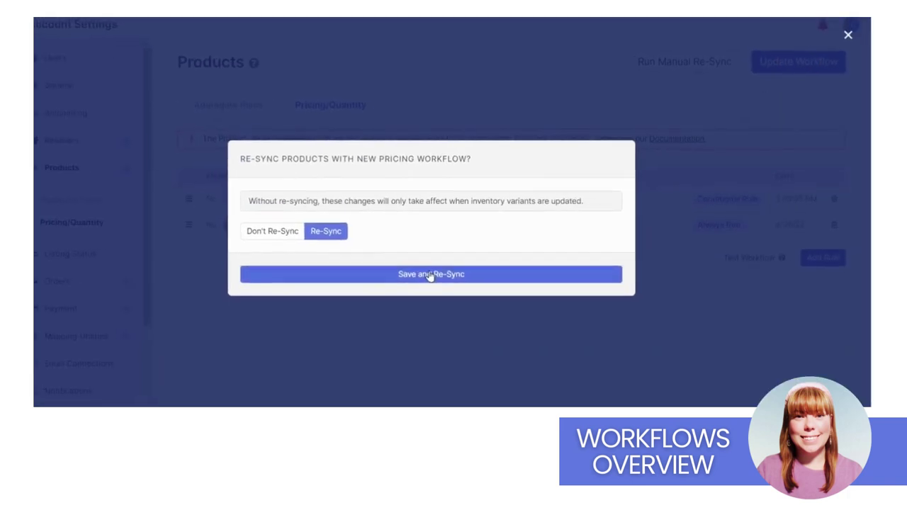
click(434, 275)
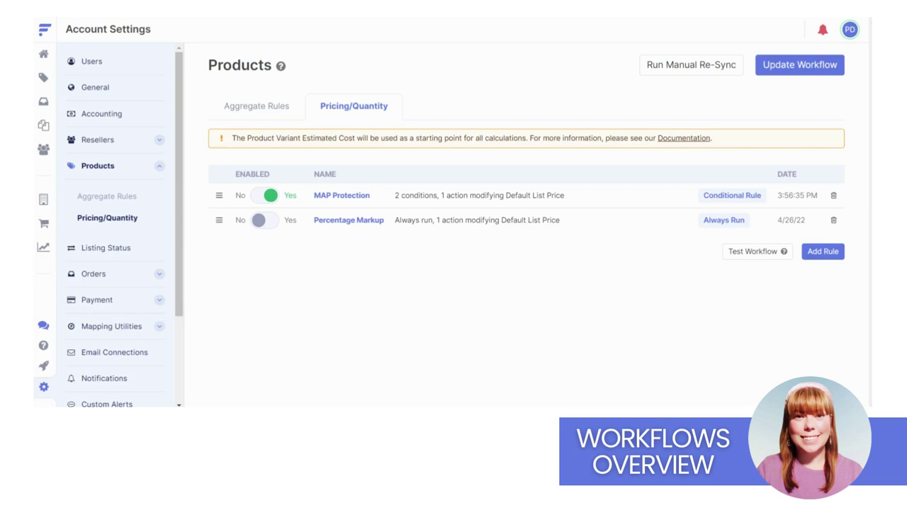
- Test the workflow with a Default List Price of 9.99 and a MAP of 1.00
click(763, 252)
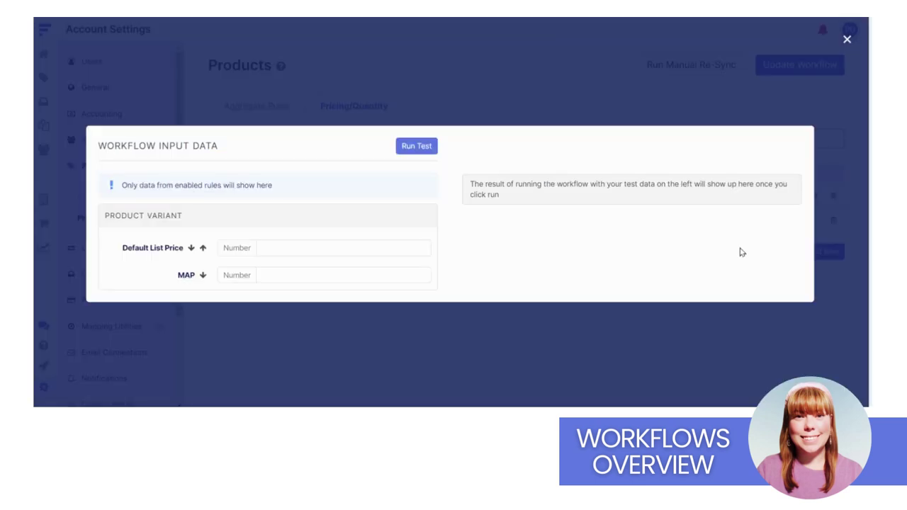
click(325, 253)
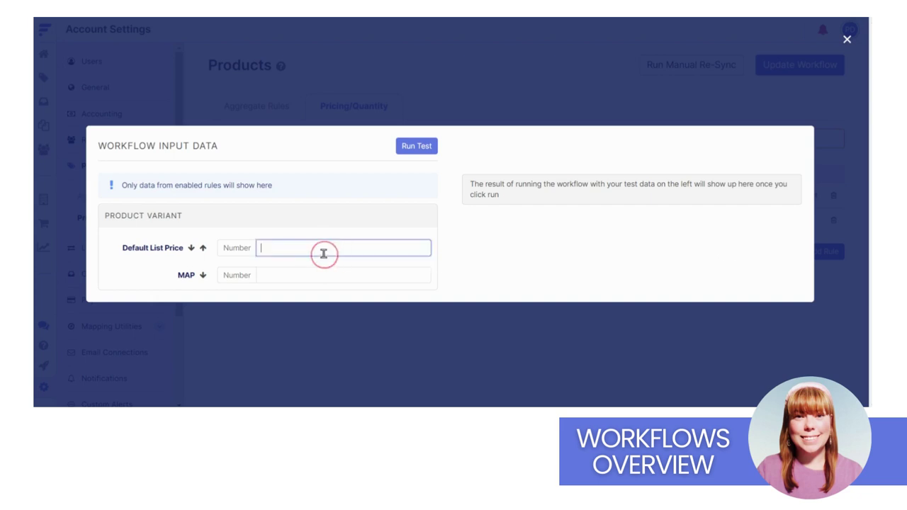
text(9.99c)
key(BackSpace)
key(Tab)
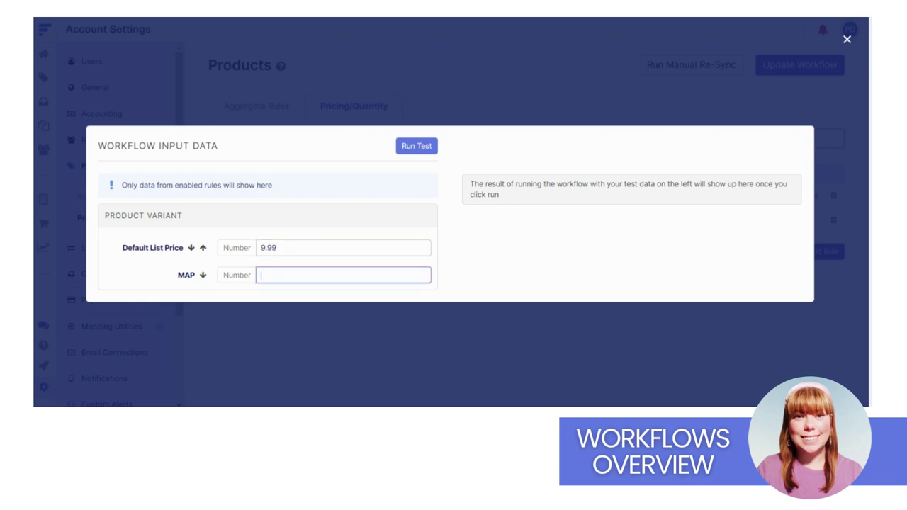
text(1.00)
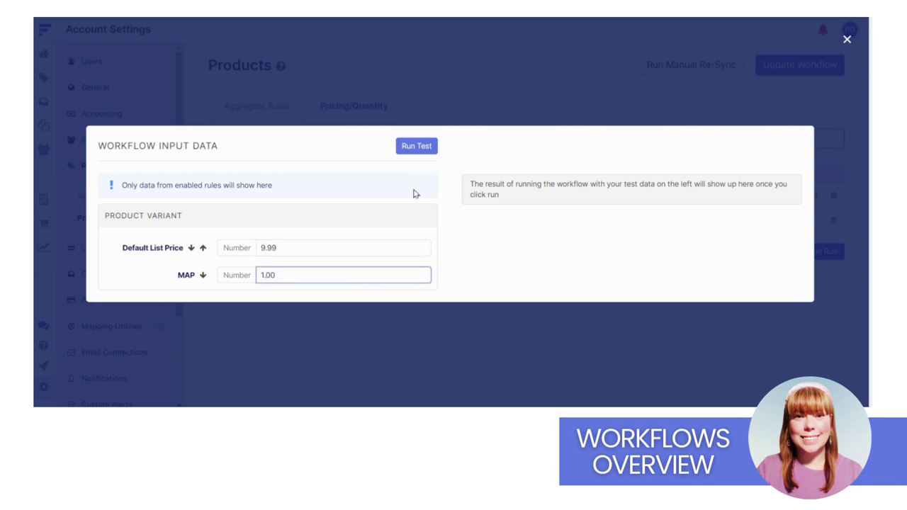
click(415, 146)
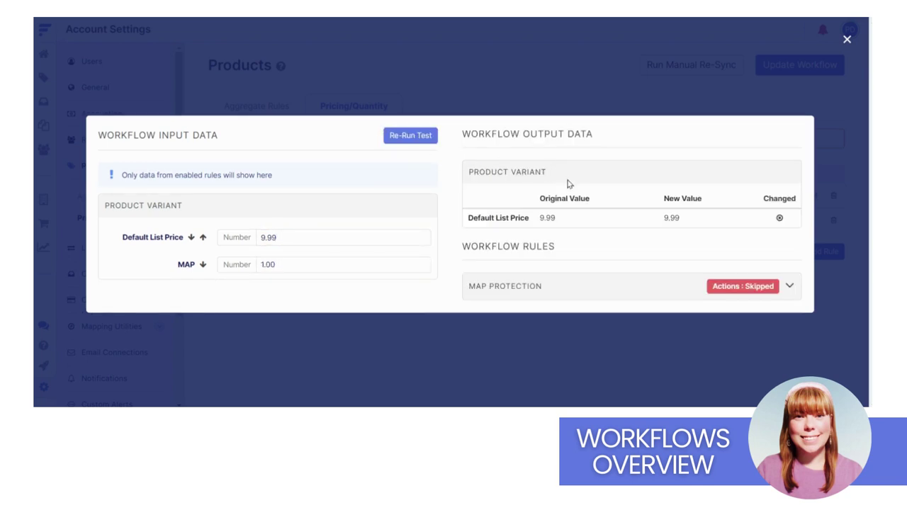
- Inspect the condition results of the MAP Protection rule in the workflow test, and close the test
click(632, 292)
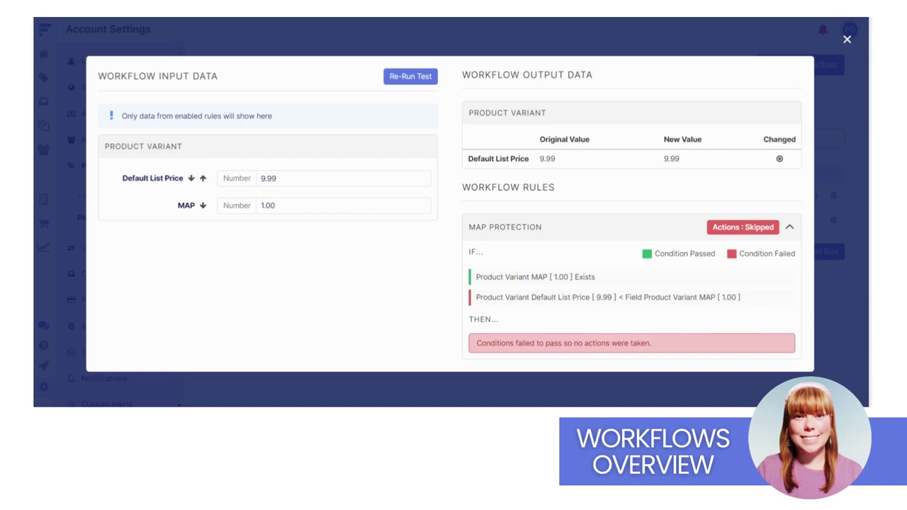
click(847, 40)
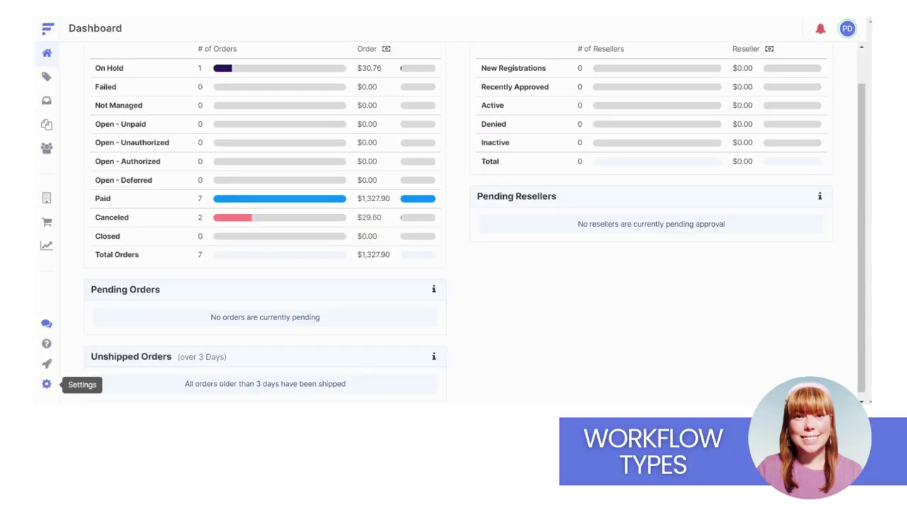
- Review the account-level product Pricing/Quantity workflow, the global Listing Status workflow and the available Orders settings
click(46, 384)
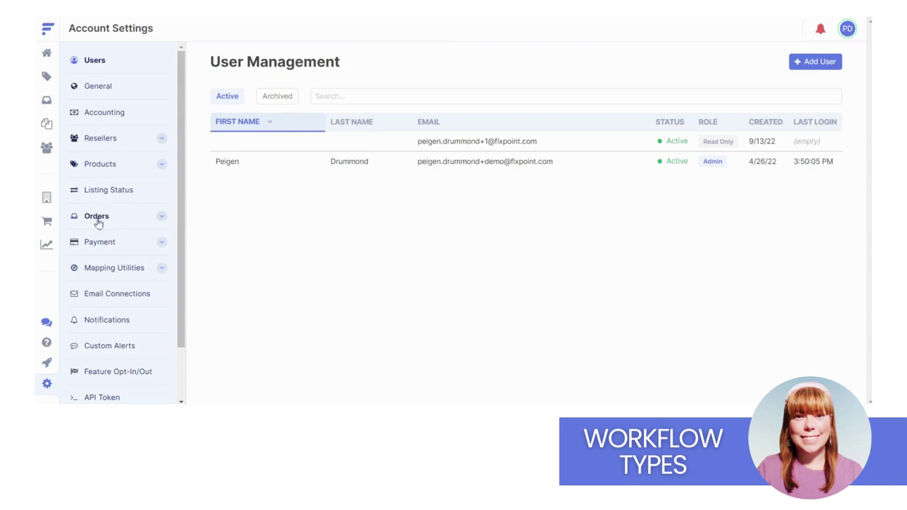
click(98, 169)
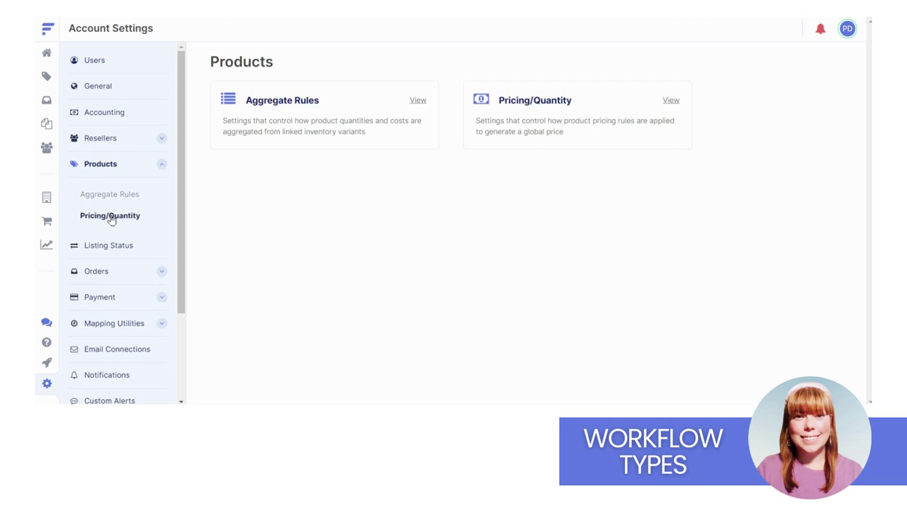
click(110, 217)
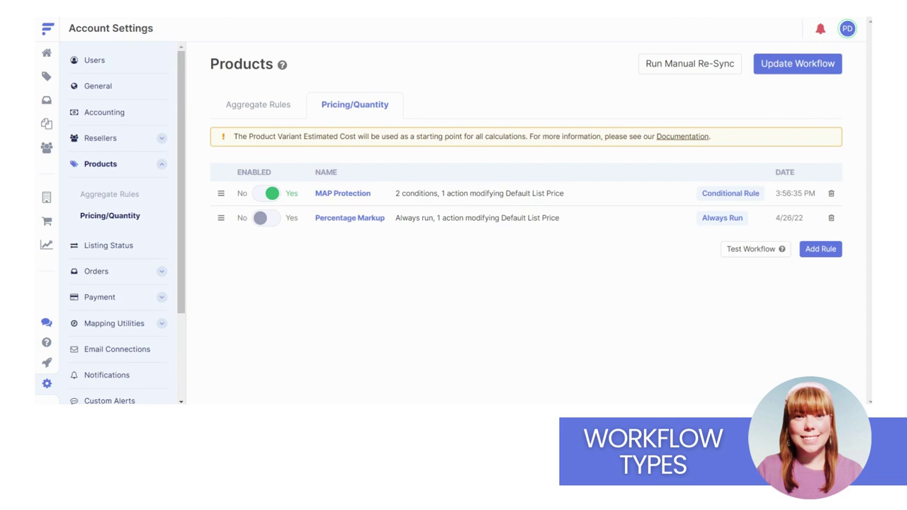
click(127, 244)
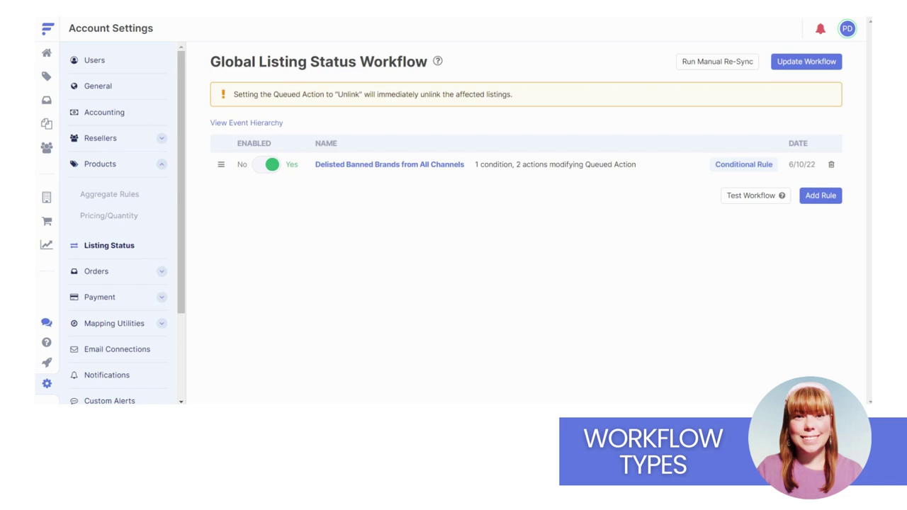
click(95, 272)
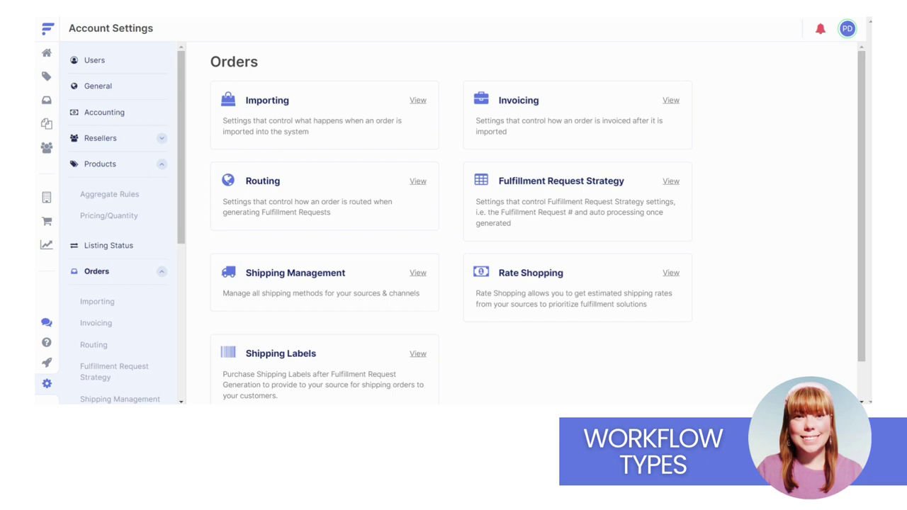
- Review the Amazon sales channel's Pricing / Quantity workflow and its Listing Status workflow
click(48, 222)
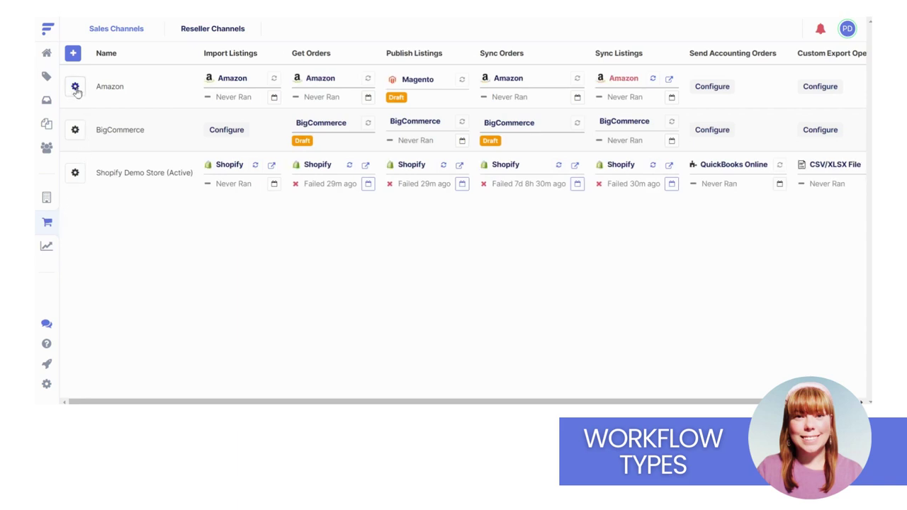
click(77, 90)
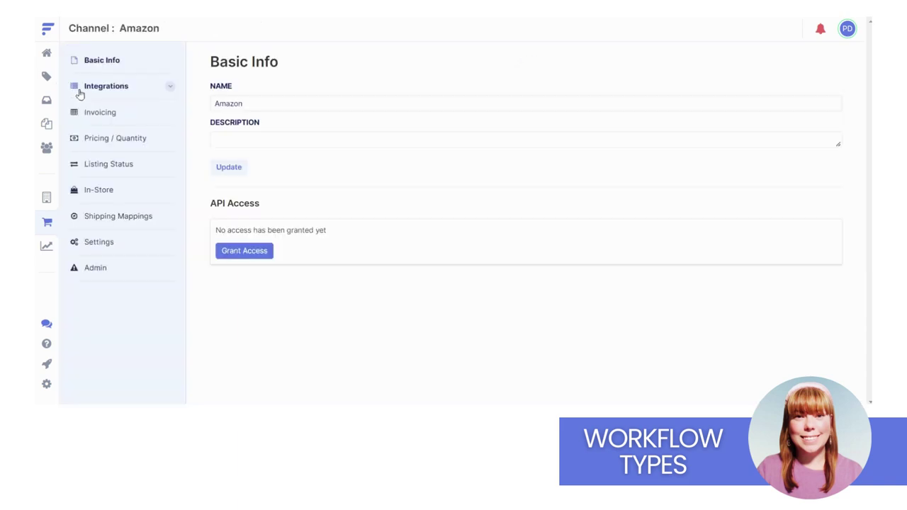
click(102, 139)
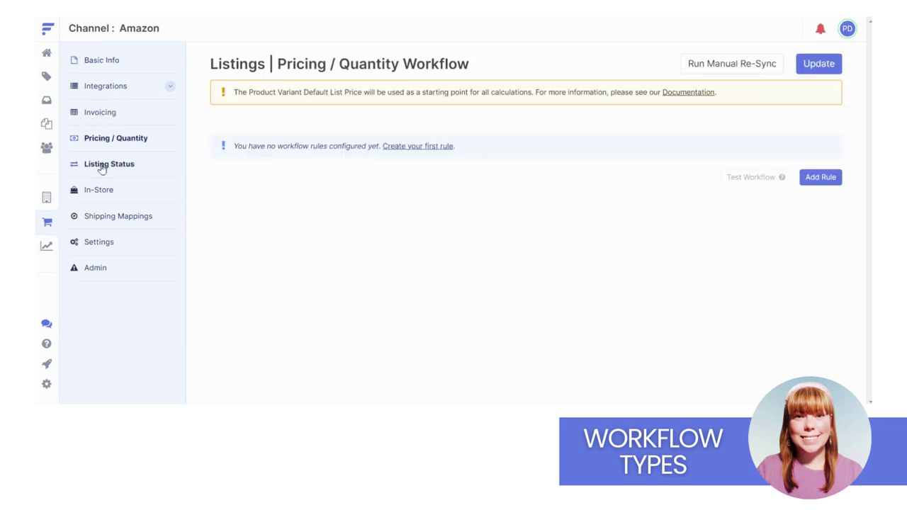
click(102, 167)
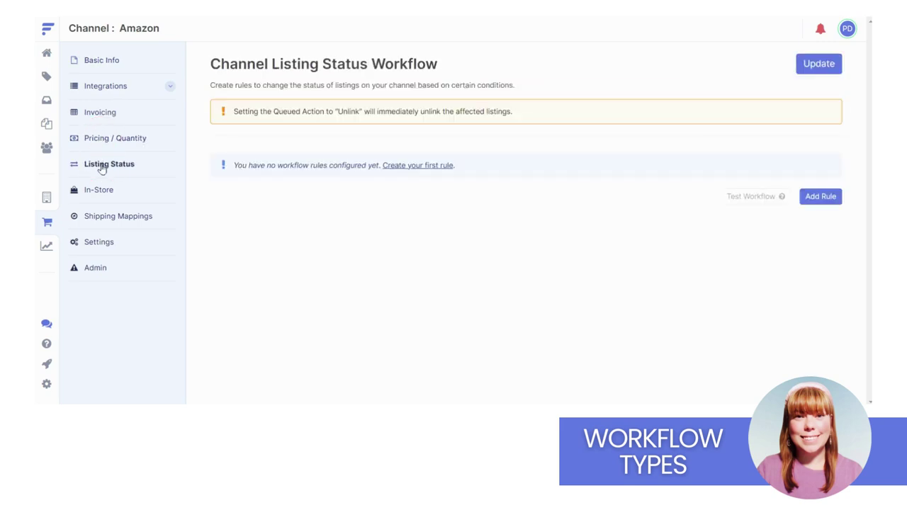